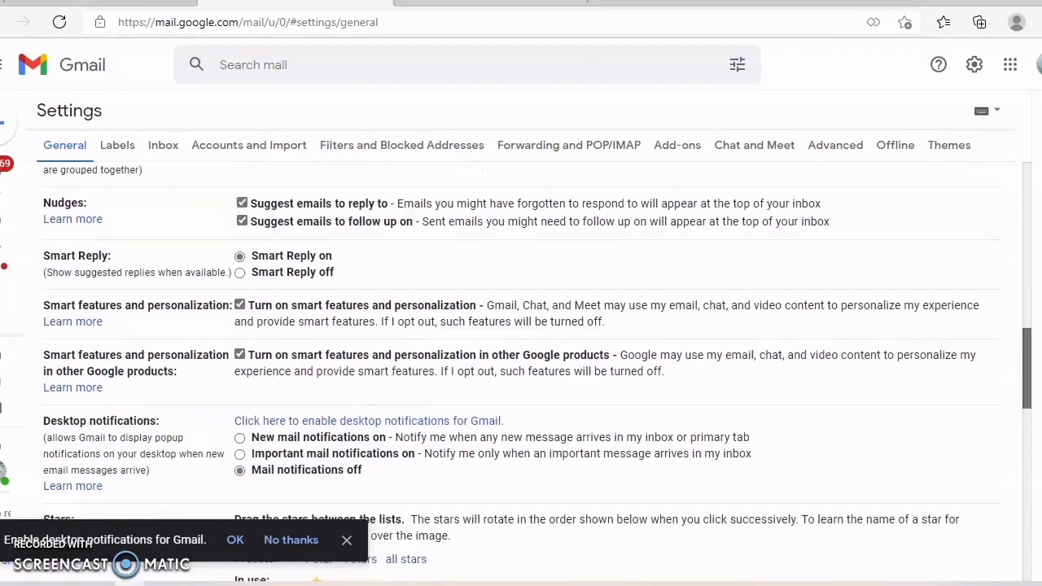
Create a new email signature named with the person's full name, followed by the CEO title and the Dust Road agency name.
{"action": "scroll", "coordinate": [325, 386], "scroll_direction": "down", "scroll_amount": 3}
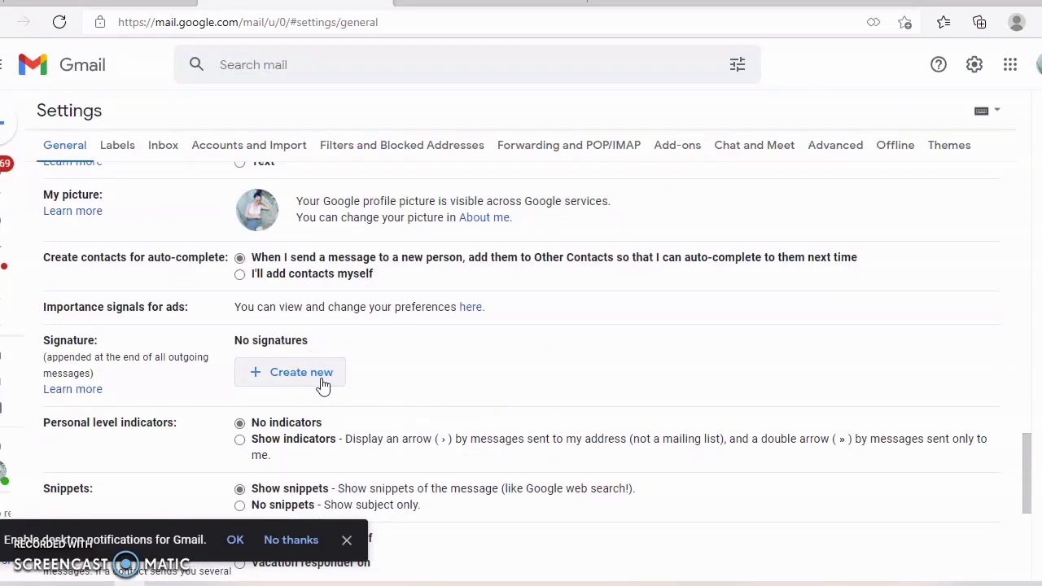
{"action": "left_click", "coordinate": [318, 385]}
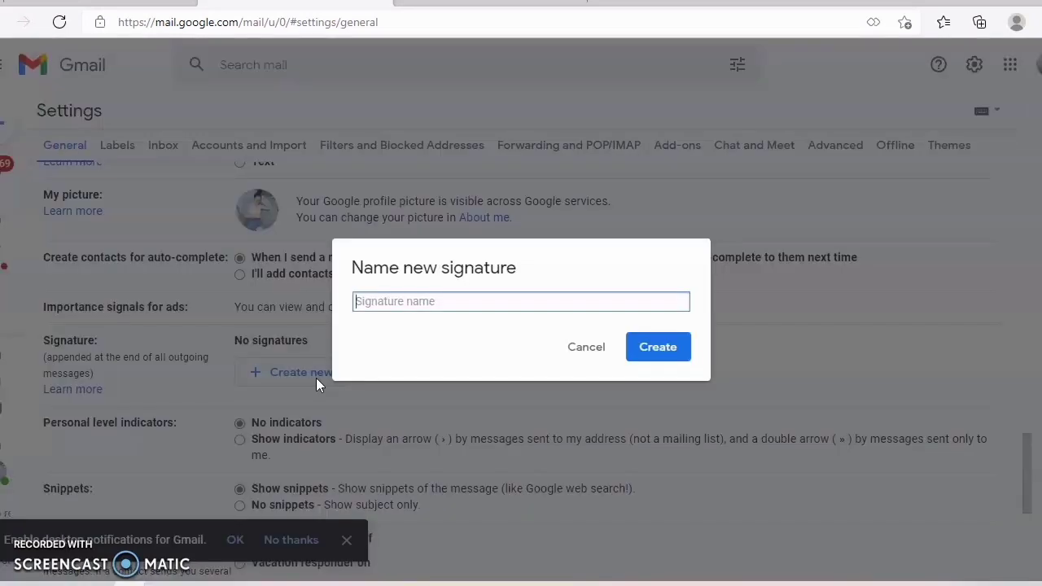
{"action": "type", "text": "Elgie Dibdib"}
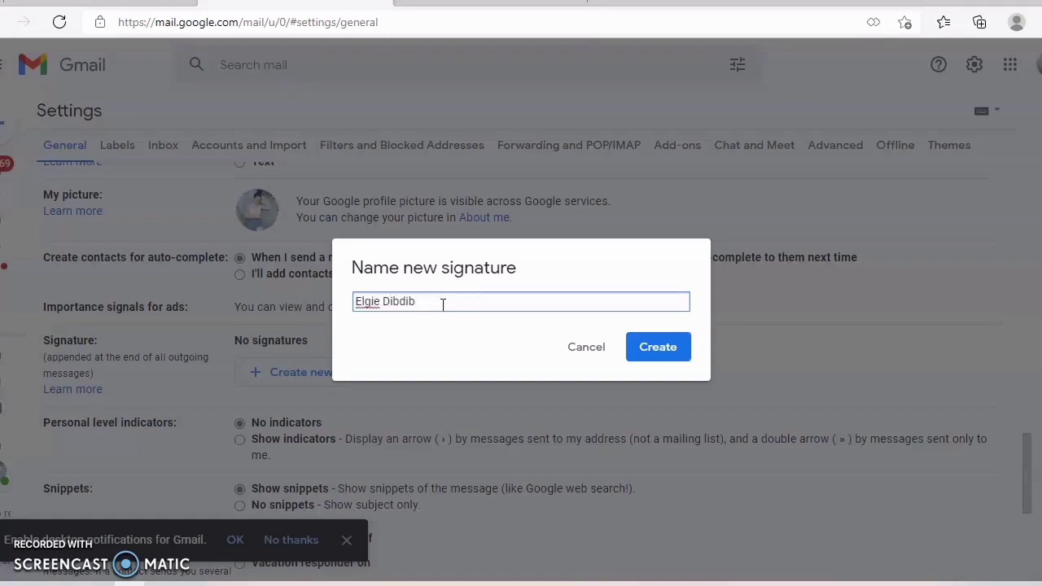
{"action": "type", "text": " Pobadora - CEO - Dust Road"}
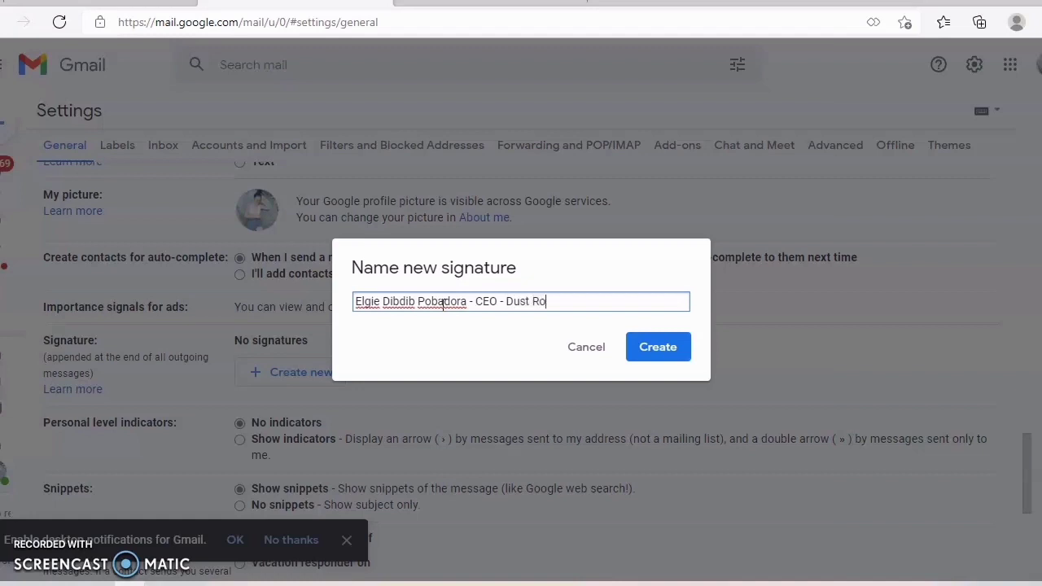
{"action": "type", "text": " Travelling Agenc"}
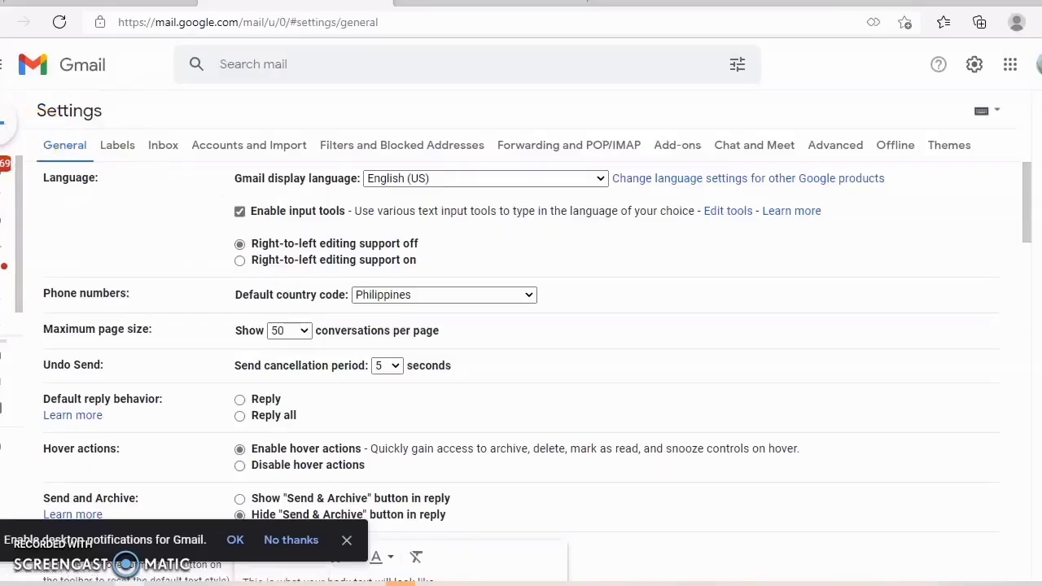
Start a new email message, insert the personal Facebook profile link into its body and select the link.
{"action": "mouse_move", "coordinate": [24, 130]}
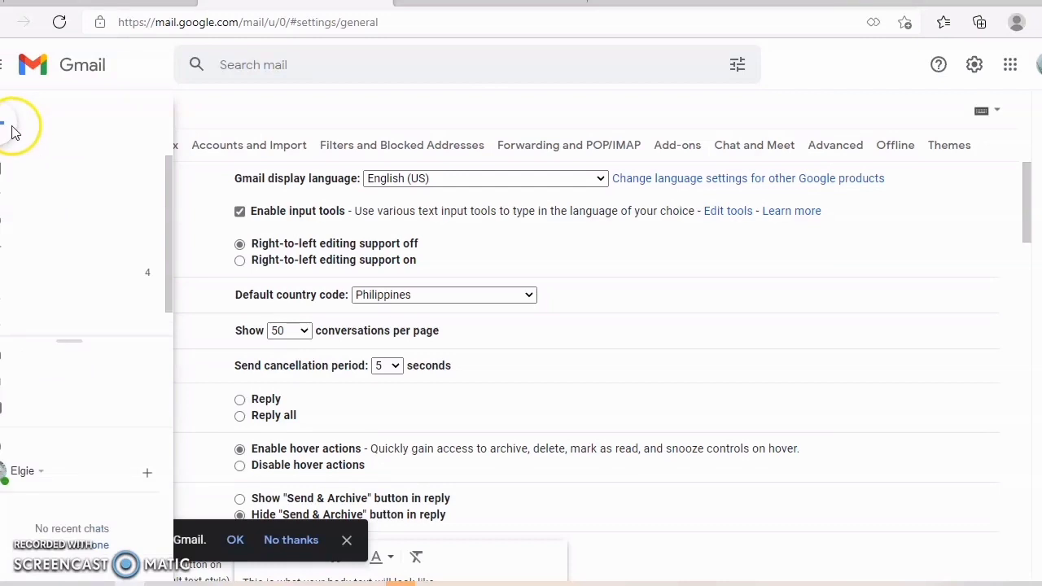
{"action": "mouse_move", "coordinate": [83, 568]}
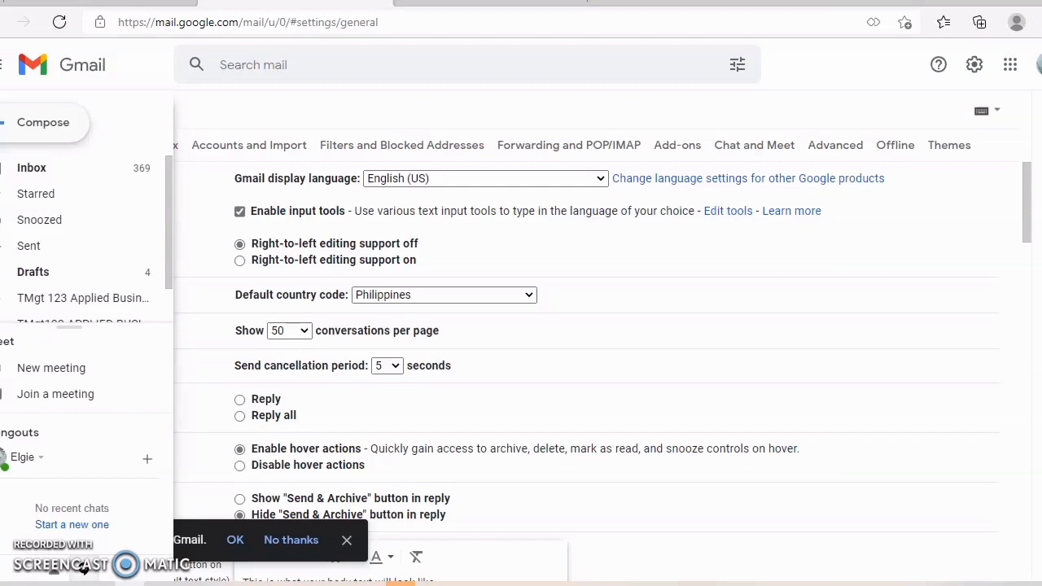
{"action": "key", "text": "c"}
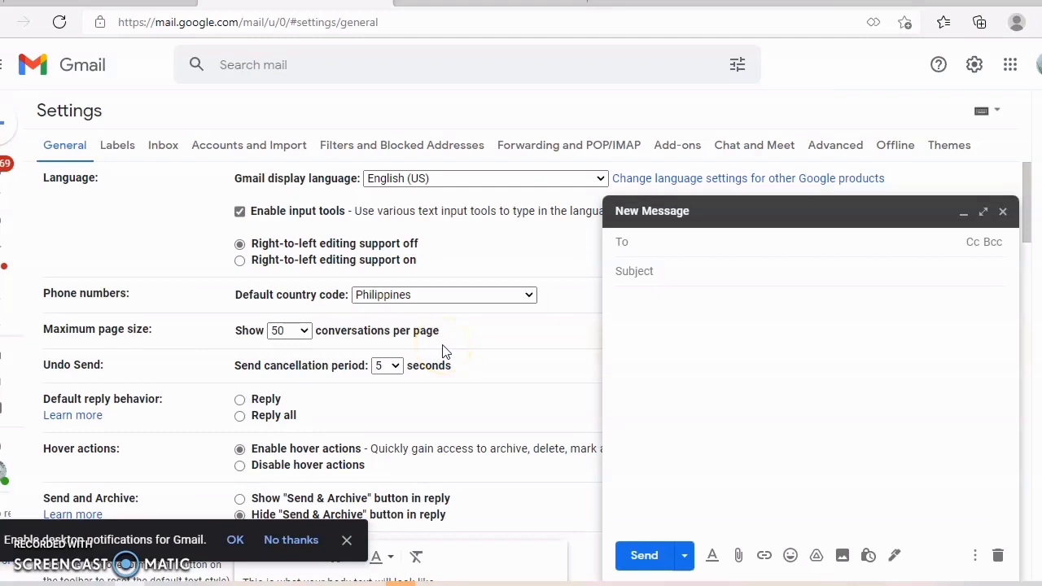
{"action": "left_click", "coordinate": [656, 308]}
{"action": "type", "text": "https://www.facebook.com/elgie.pobadora"}
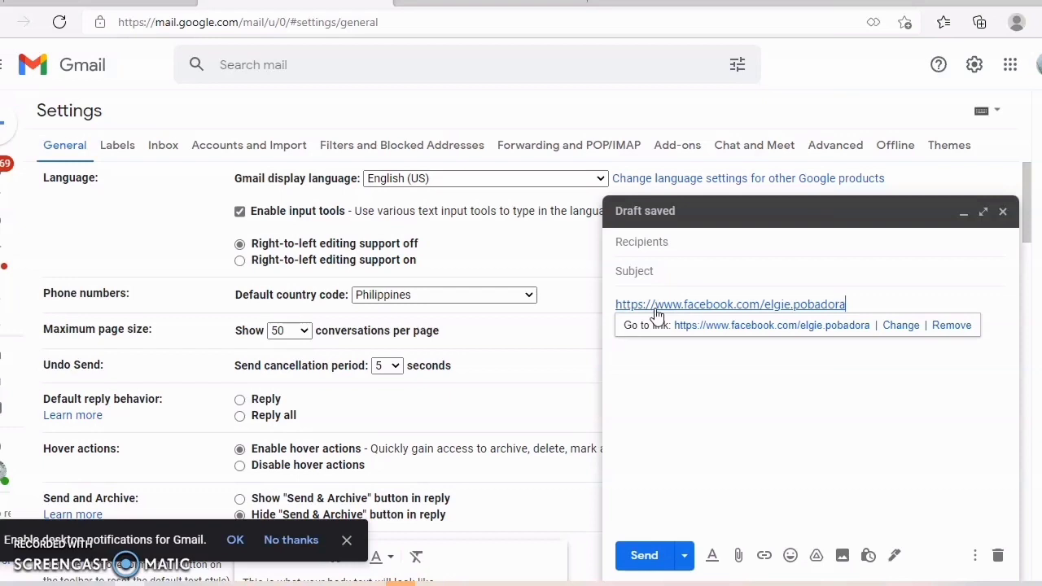
{"action": "left_click", "coordinate": [851, 304]}
{"action": "left_click_drag", "start_coordinate": [851, 304], "coordinate": [559, 340]}
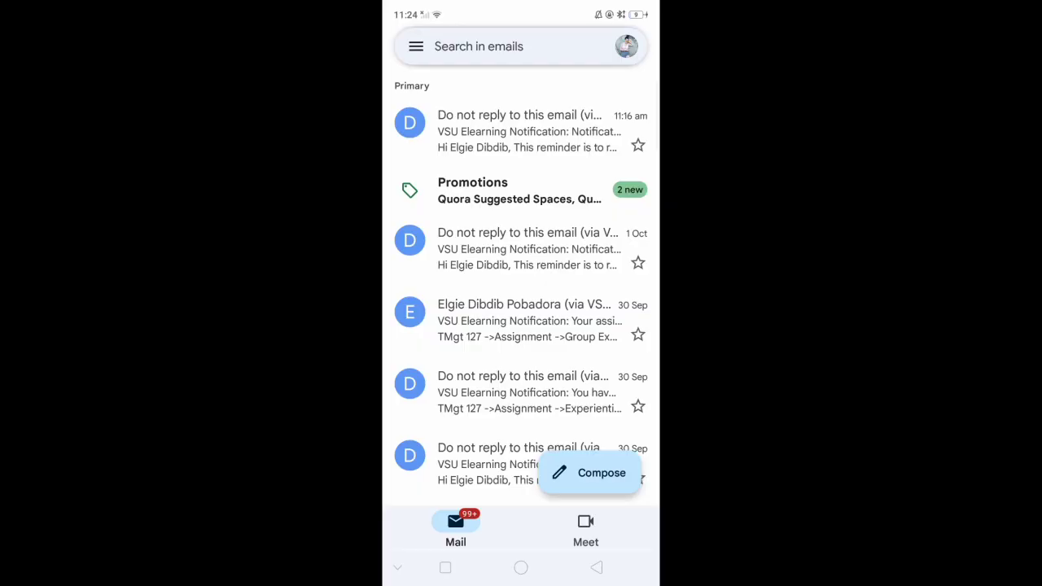
Switch to the mobile Gmail app, start a new email and open its attachment options.
{"action": "left_click", "coordinate": [590, 473]}
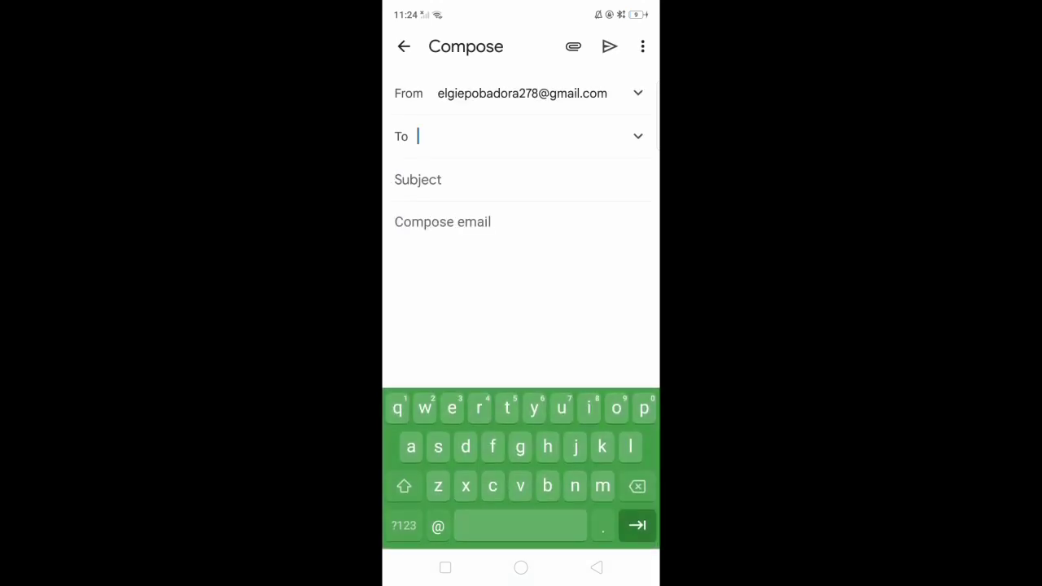
{"action": "left_click", "coordinate": [573, 46]}
{"action": "left_click", "coordinate": [571, 53]}
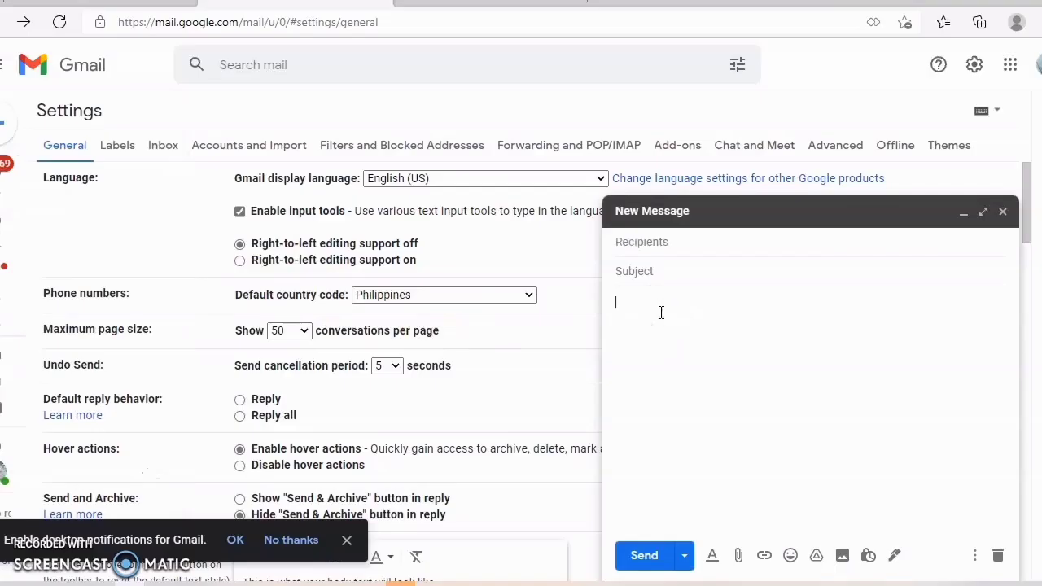
Write in the desktop Gmail message "Good Day and Mabuhay!, Sorry I will not be able to reply to your email right now. If".
{"action": "type", "text": "Good Day and Mabuhay!, Sorry I am"}
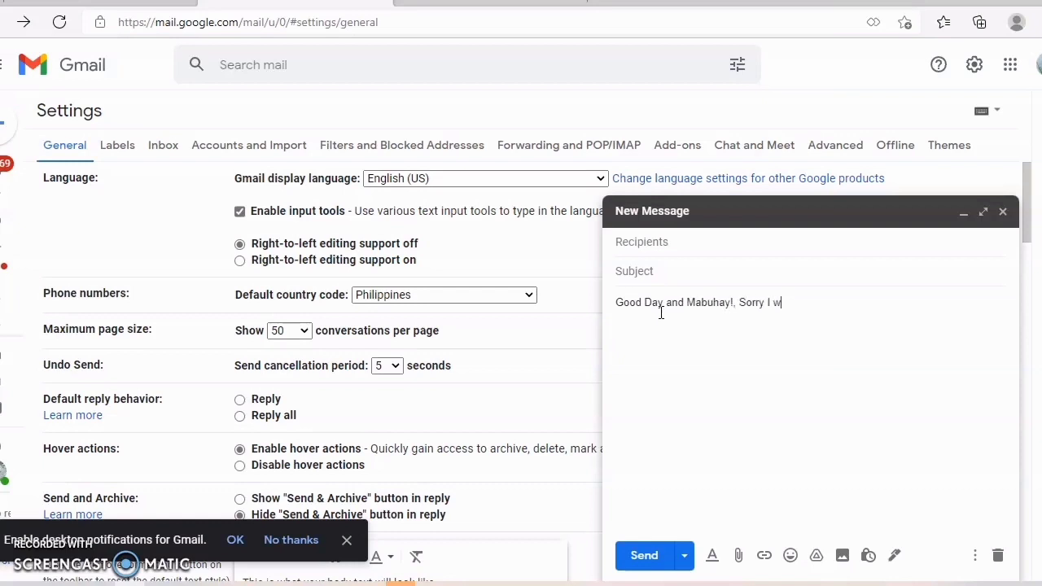
{"action": "type", "text": "ill not be able to reply to you remail "}
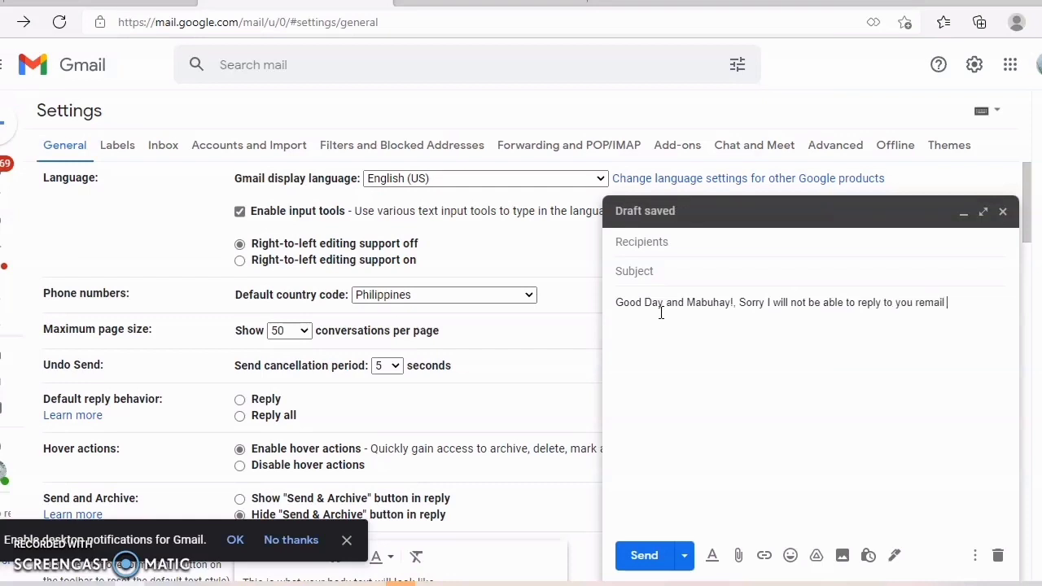
{"action": "type", "text": "right now. If"}
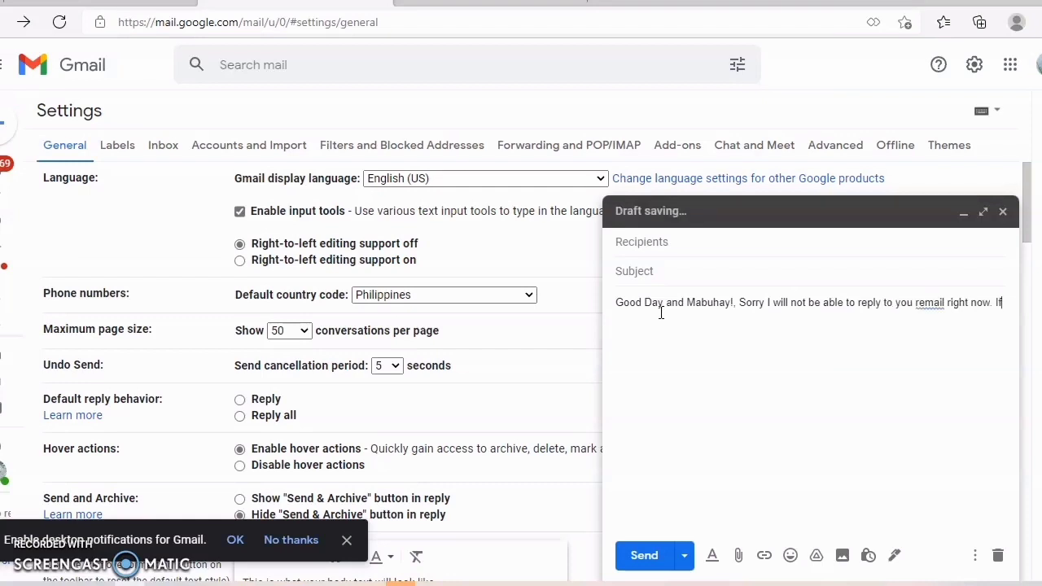
{"action": "double_click", "coordinate": [932, 302]}
{"action": "type", "text": "email"}
{"action": "left_click", "coordinate": [910, 303]}
{"action": "type", "text": "right now. If"}
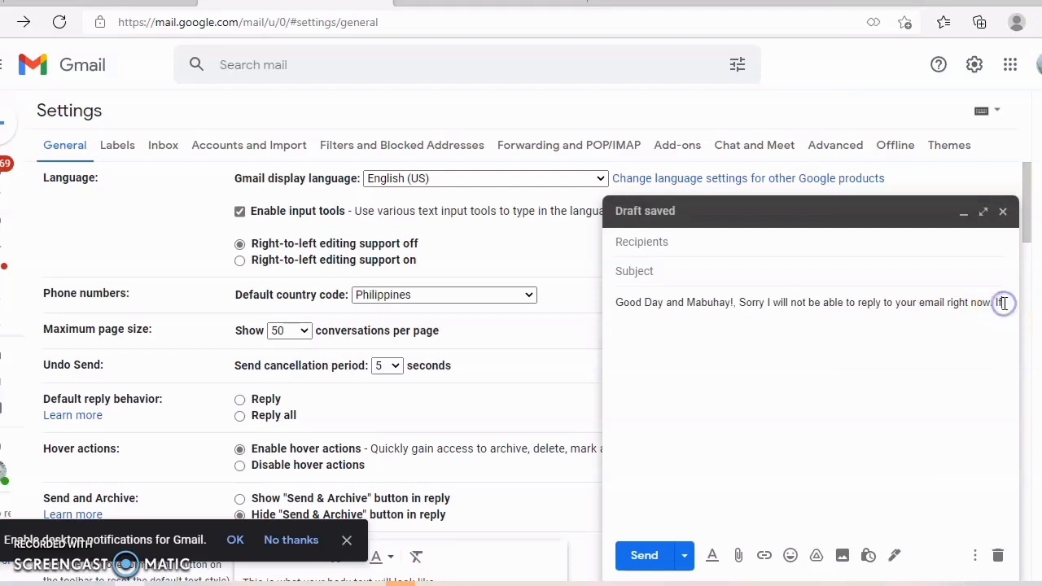
Continue the message body with "this is really an urgent matter just contact me using my phone number. Please".
{"action": "type", "text": " this is really"}
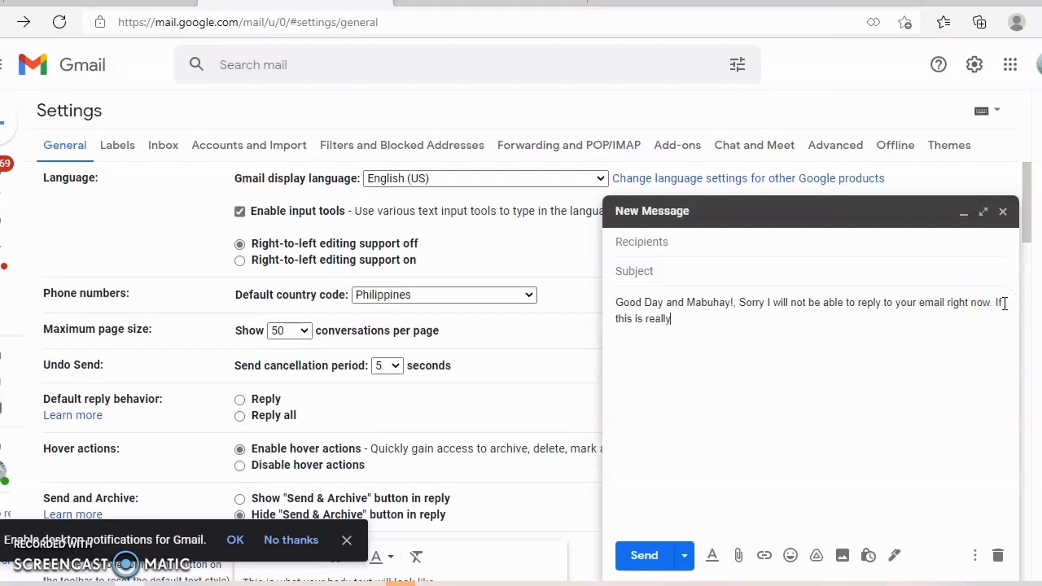
{"action": "type", "text": " an ur"}
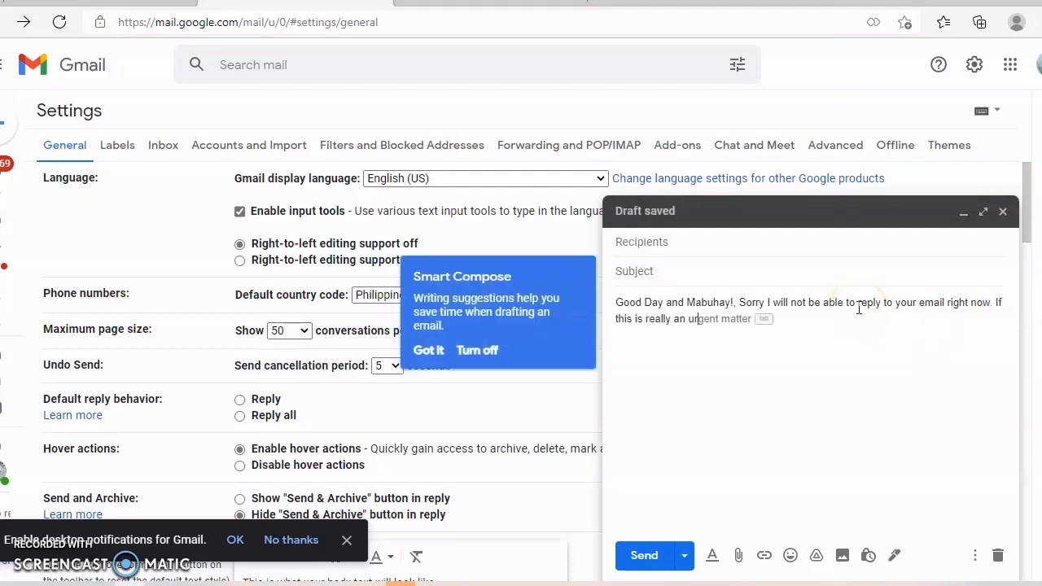
{"action": "type", "text": "gent matter just contact me with my other"}
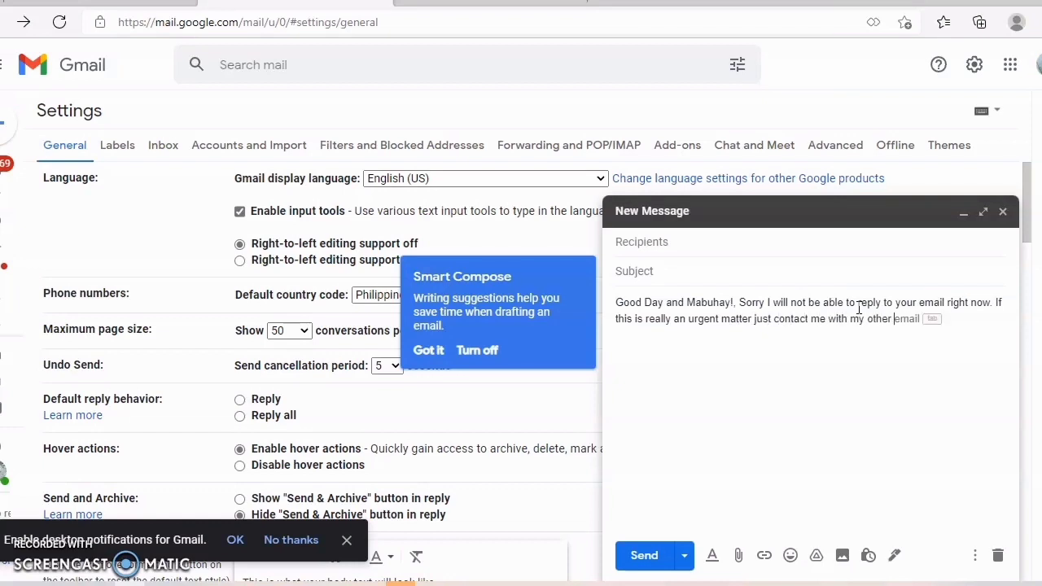
{"action": "key", "text": "BackSpace"}
{"action": "key", "text": "BackSpace"}
{"action": "key", "text": "BackSpace"}
{"action": "key", "text": "BackSpace"}
{"action": "key", "text": "BackSpace"}
{"action": "key", "text": "BackSpace"}
{"action": "key", "text": "BackSpace"}
{"action": "key", "text": "BackSpace"}
{"action": "type", "text": "using my phone number"}
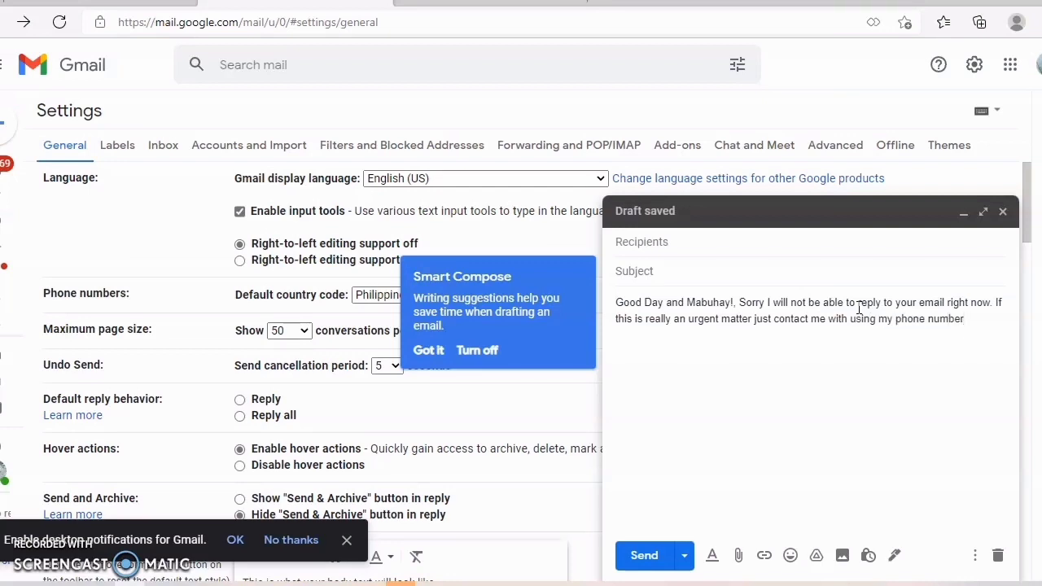
{"action": "type", "text": ". Please"}
{"action": "left_click", "coordinate": [847, 319]}
{"action": "left_click", "coordinate": [866, 350]}
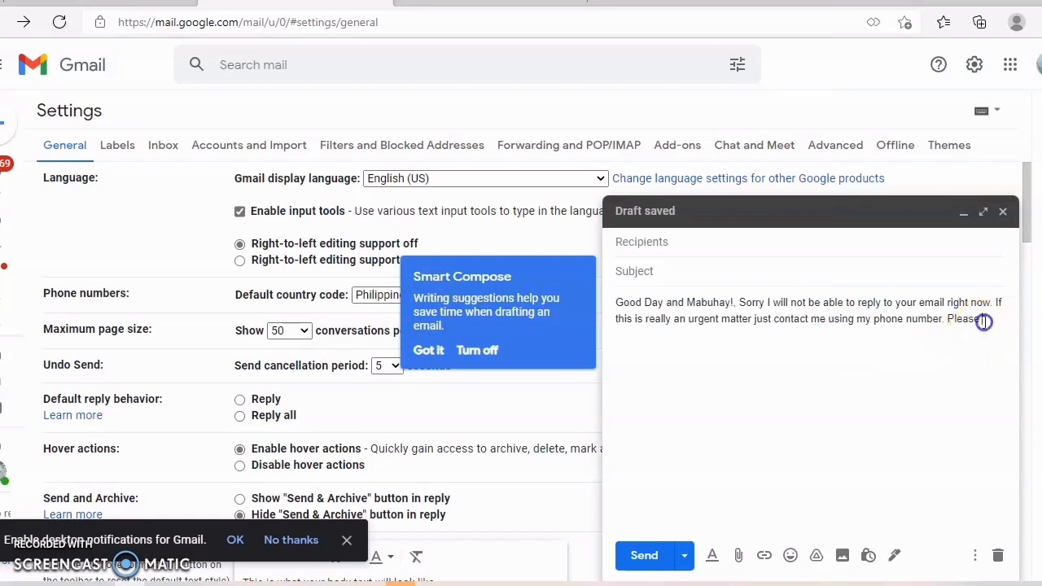
Finish the message body with "send a text message first before calling thank you!" and open the scheduled sending options.
{"action": "type", "text": "send a text message"}
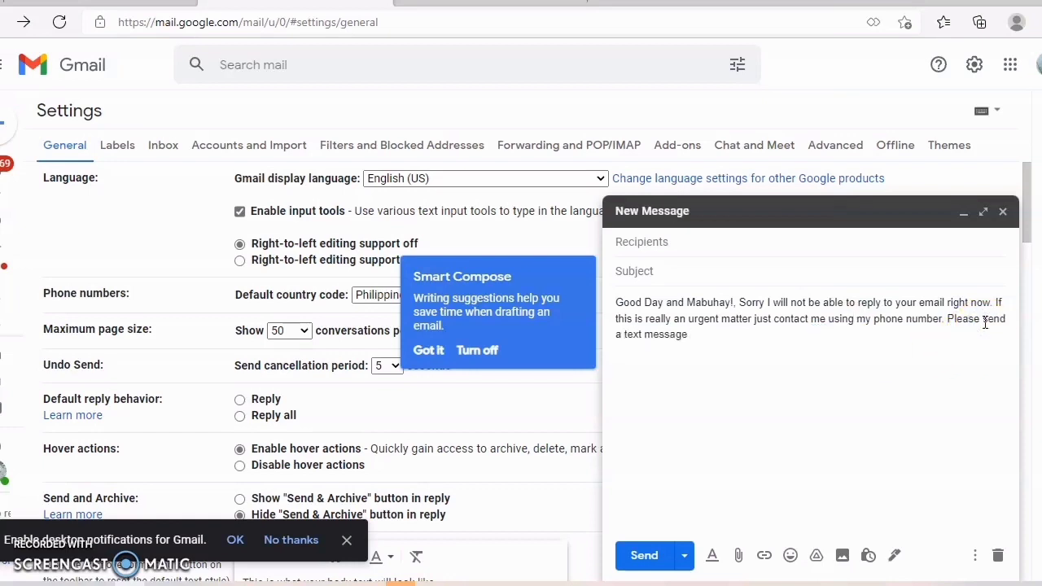
{"action": "type", "text": " first before calling thanking"}
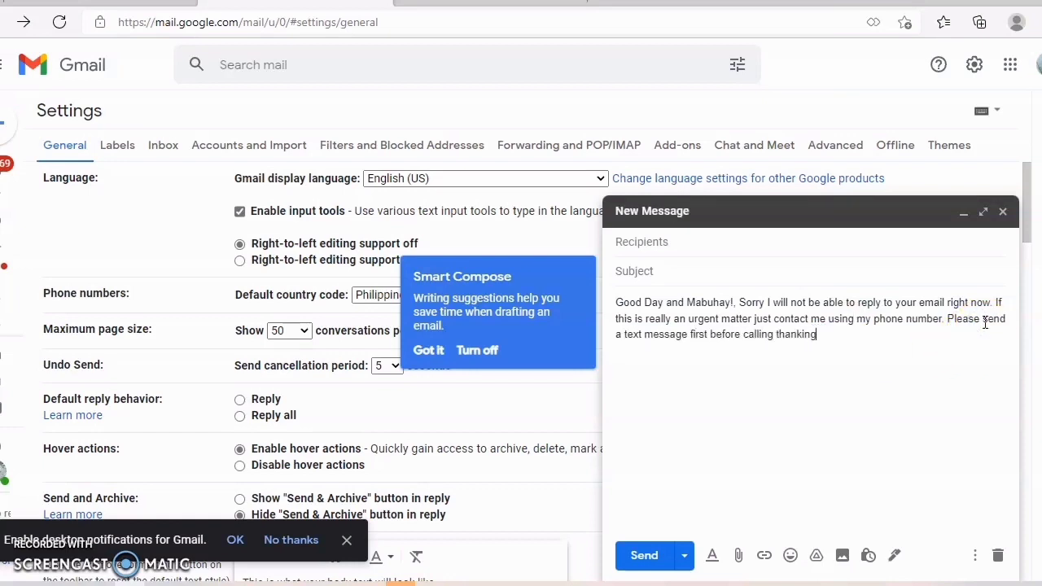
{"action": "key", "text": "BackSpace"}
{"action": "key", "text": "BackSpace"}
{"action": "key", "text": "BackSpace"}
{"action": "type", "text": " you!"}
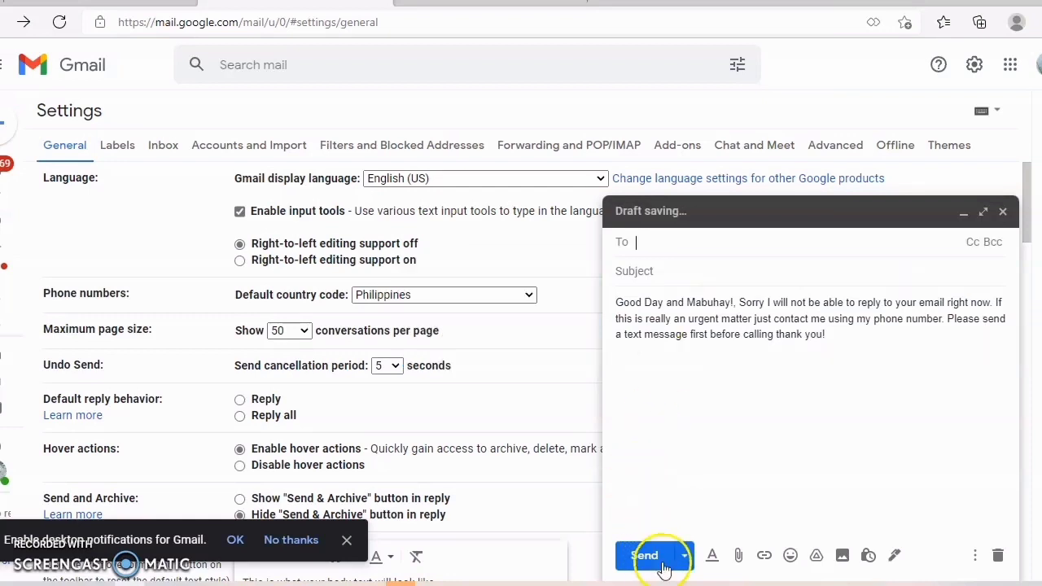
{"action": "left_click", "coordinate": [678, 562]}
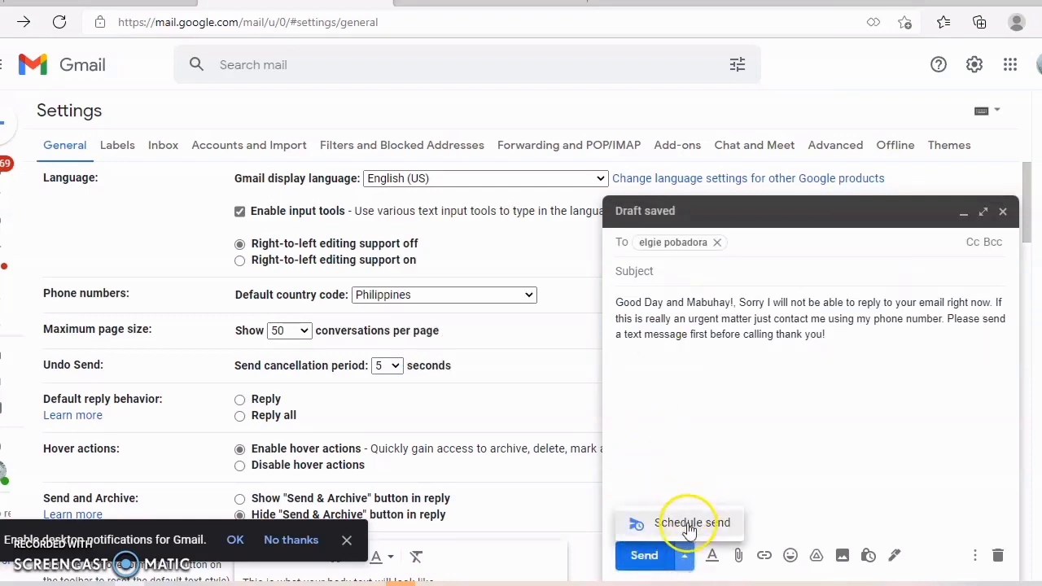
{"action": "left_click", "coordinate": [688, 524]}
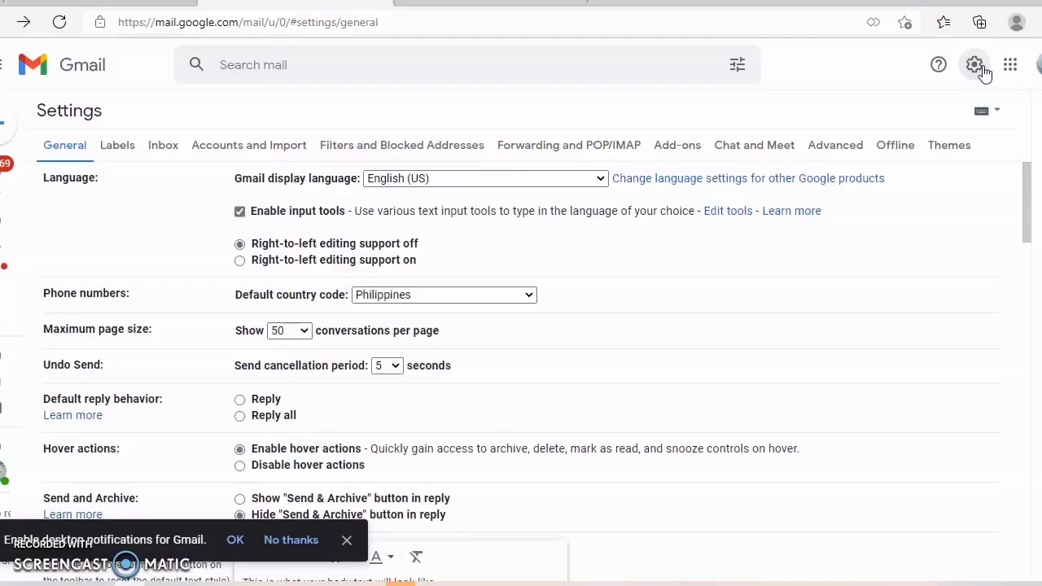
Turn on the vacation responder in the general Gmail settings.
{"action": "left_click", "coordinate": [976, 70]}
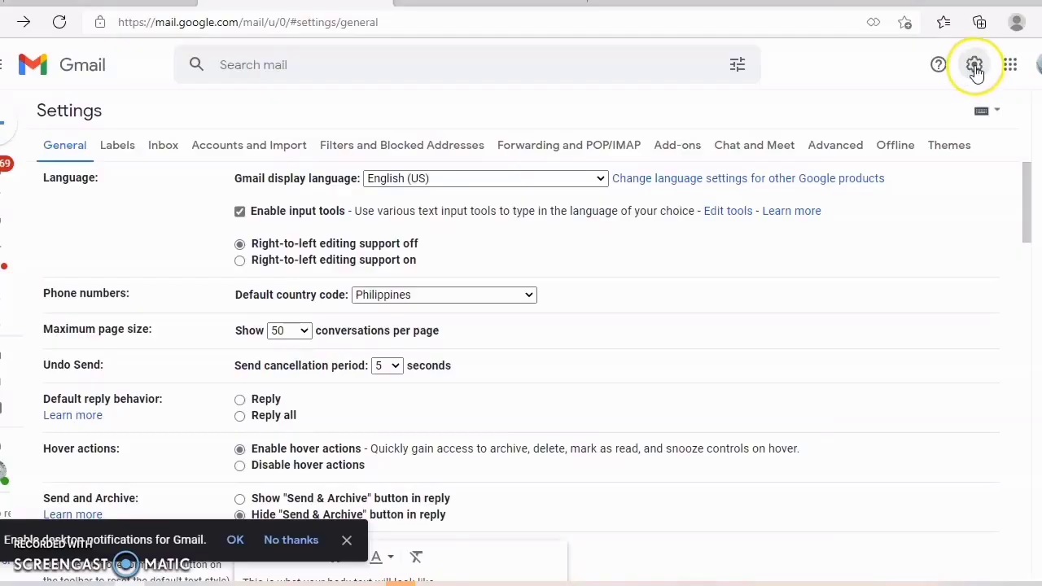
{"action": "left_click", "coordinate": [1026, 193]}
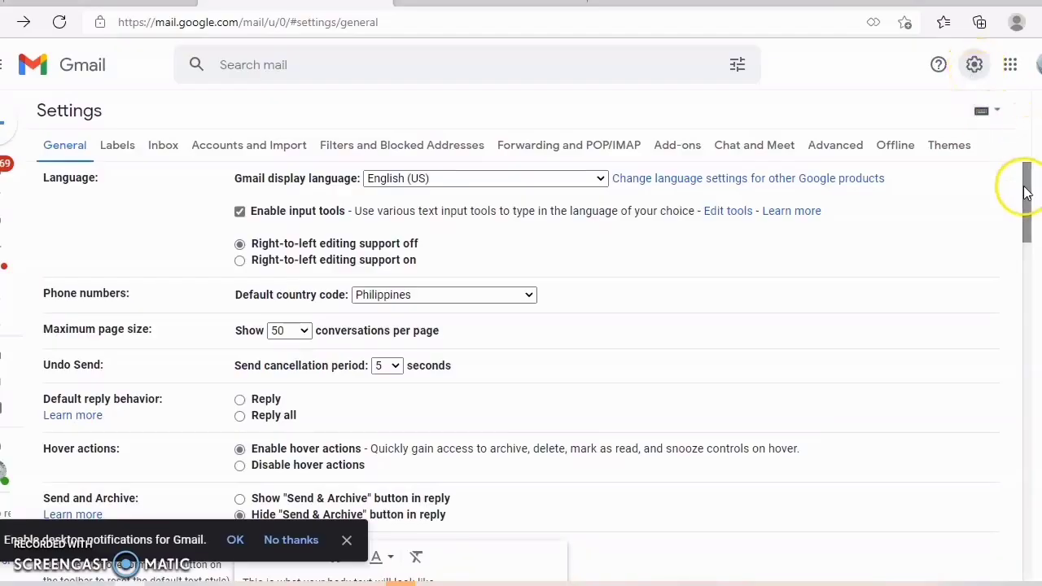
{"action": "left_click_drag", "start_coordinate": [1026, 193], "coordinate": [1034, 509]}
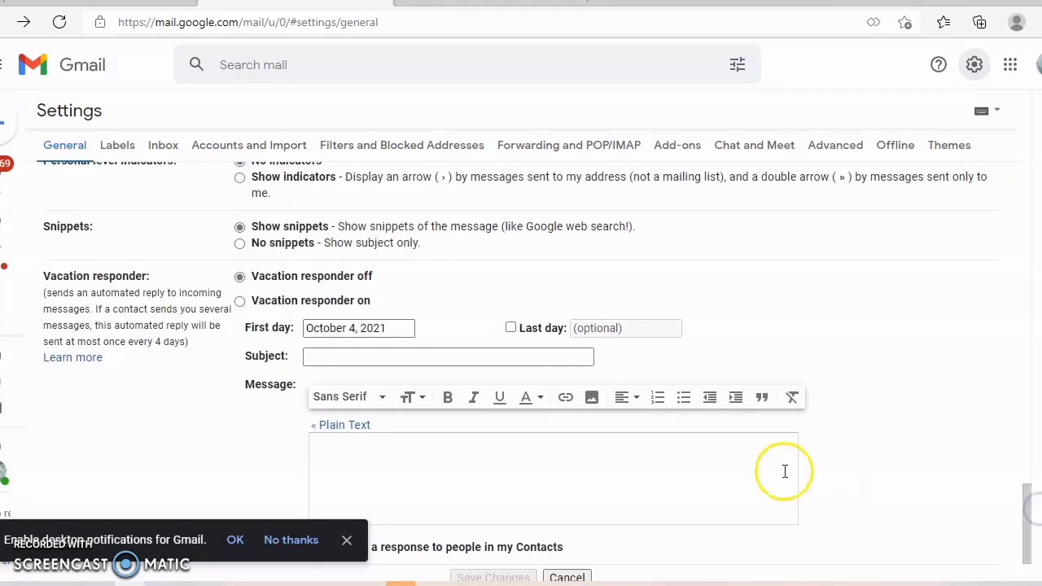
{"action": "left_click", "coordinate": [240, 301]}
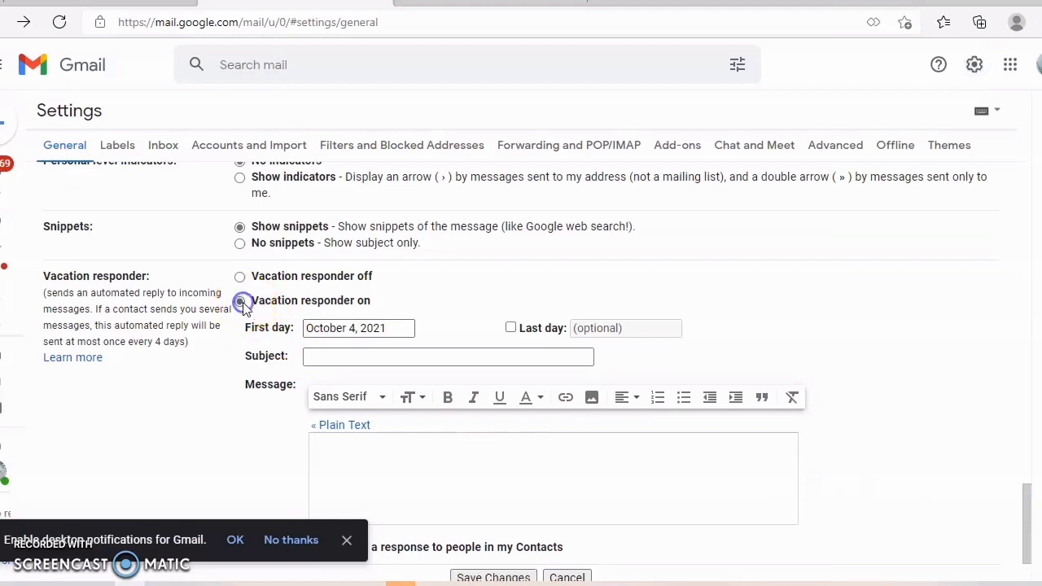
Start the vacation responder message with "Good day and Mabuhay! Sorry I will not be able to reply".
{"action": "left_click", "coordinate": [348, 456]}
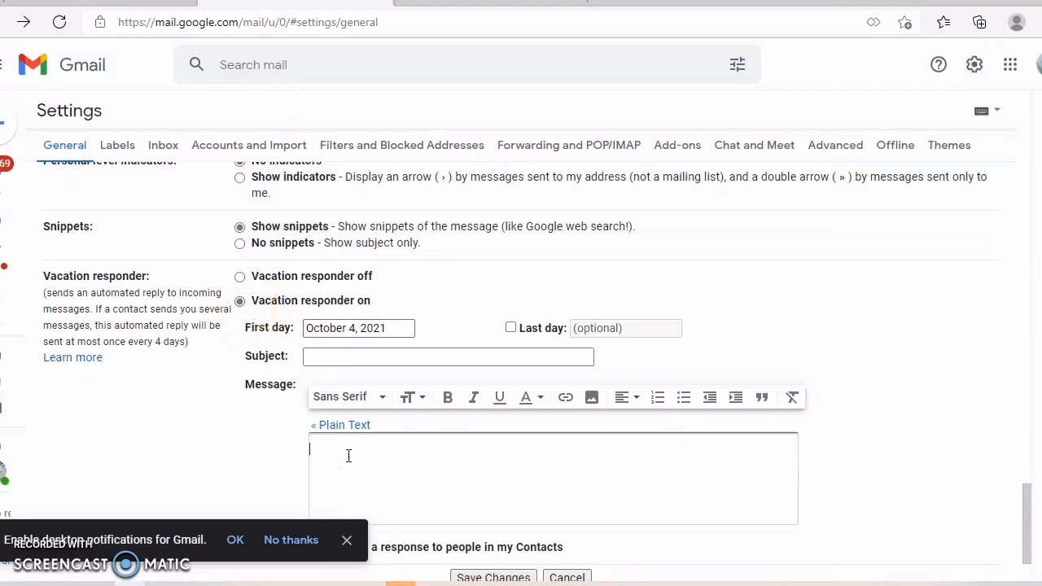
{"action": "type", "text": "Ma"}
{"action": "key", "text": "BackSpace"}
{"action": "key", "text": "BackSpace"}
{"action": "type", "text": "Good day and Mabuhay! "}
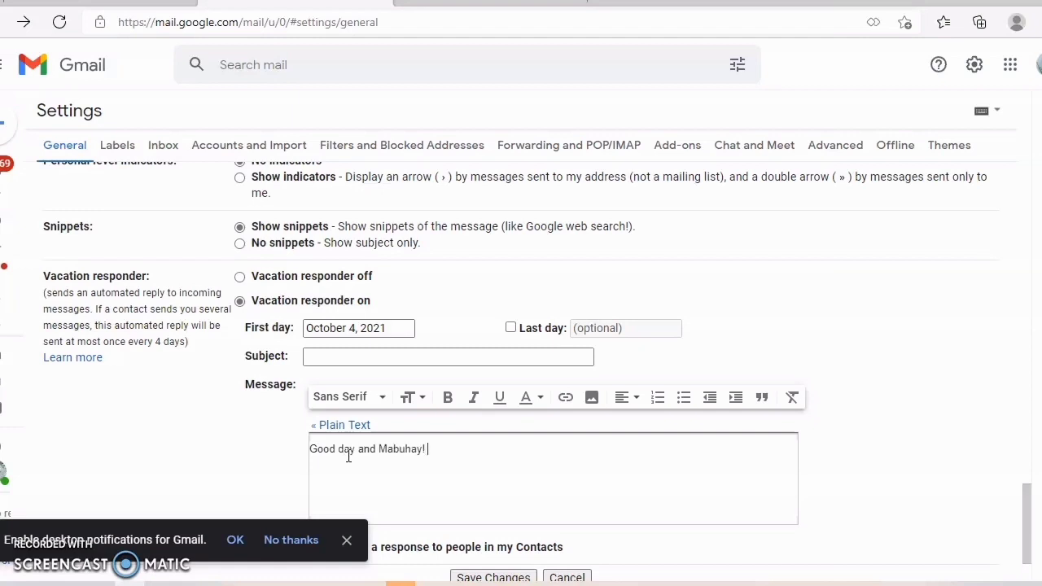
{"action": "type", "text": "Sorry I will not be able to reply t"}
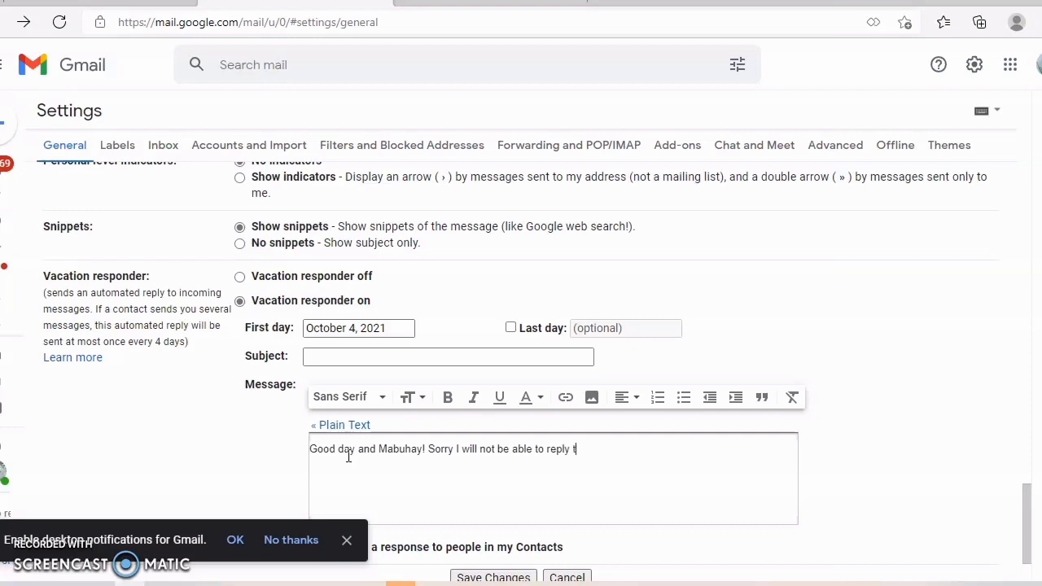
Continue the vacation responder message with "to your email right now. If this is really an urgent matter", correcting the typo in "this".
{"action": "type", "text": "o your email right now. If thie is r"}
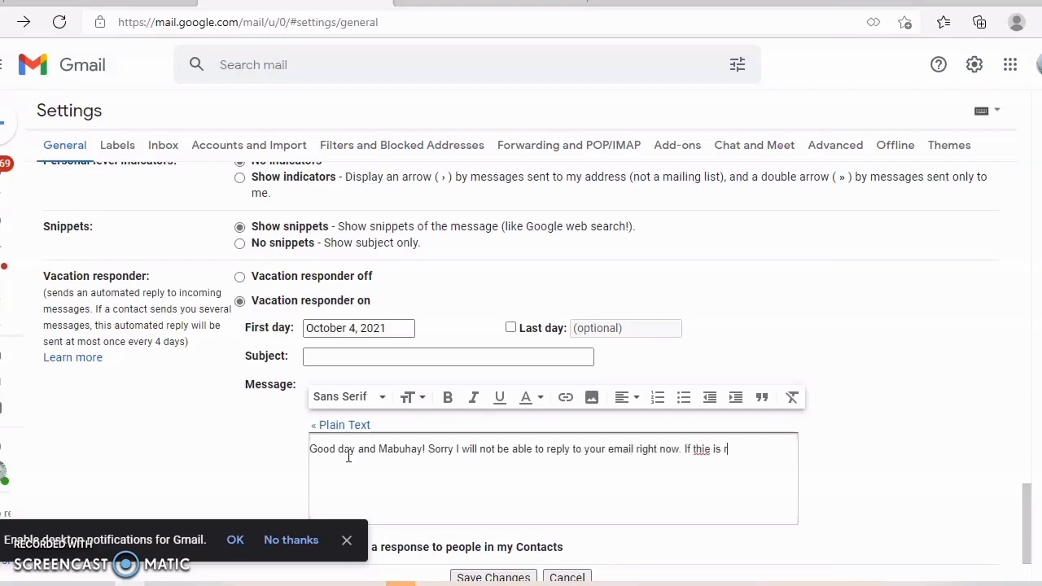
{"action": "type", "text": "eally an urgent matter"}
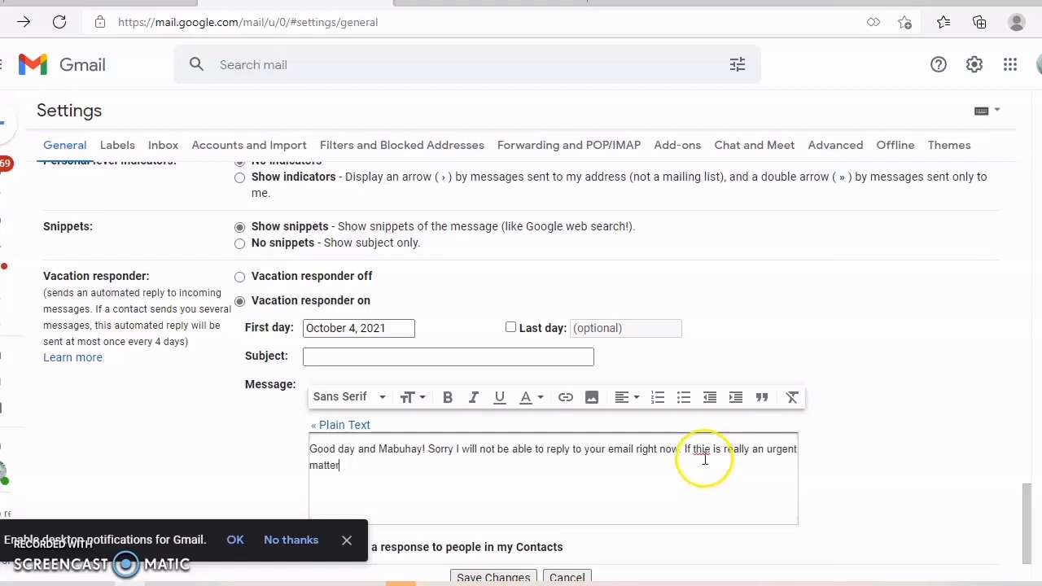
{"action": "left_click", "coordinate": [710, 452]}
{"action": "key", "text": "BackSpace"}
{"action": "type", "text": "s"}
{"action": "left_click", "coordinate": [492, 466]}
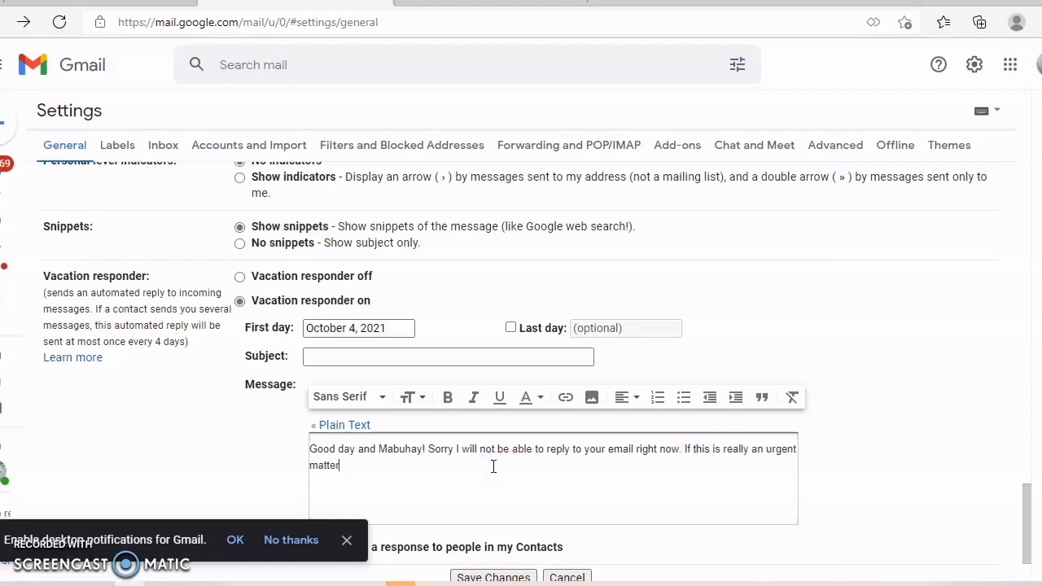
Finish the vacation message with "you can contact me with my phone number, just please send me a message first before calling. Thank you".
{"action": "type", "text": "you can contact me with "}
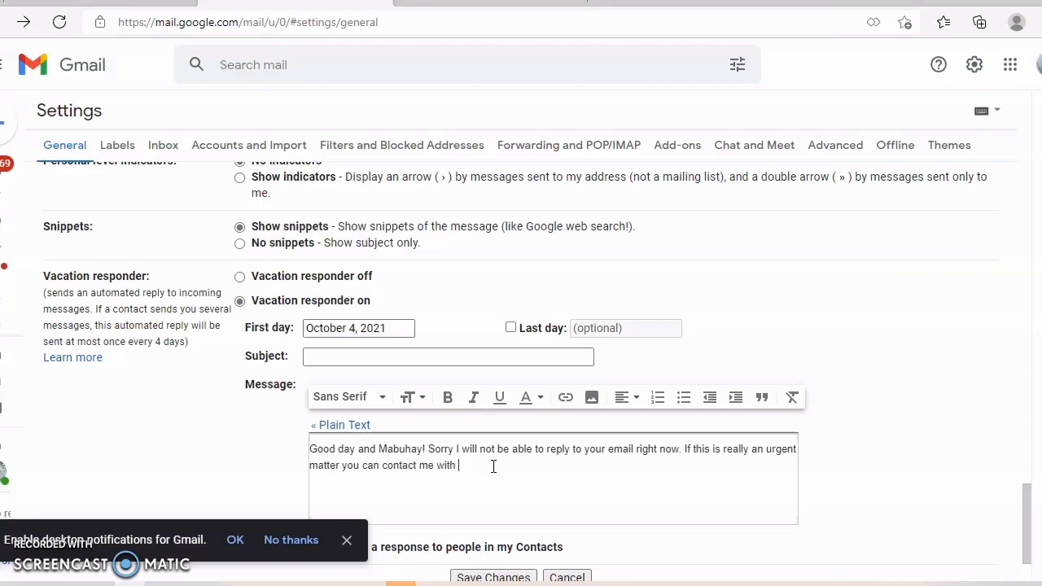
{"action": "type", "text": "my phone number, just pleas"}
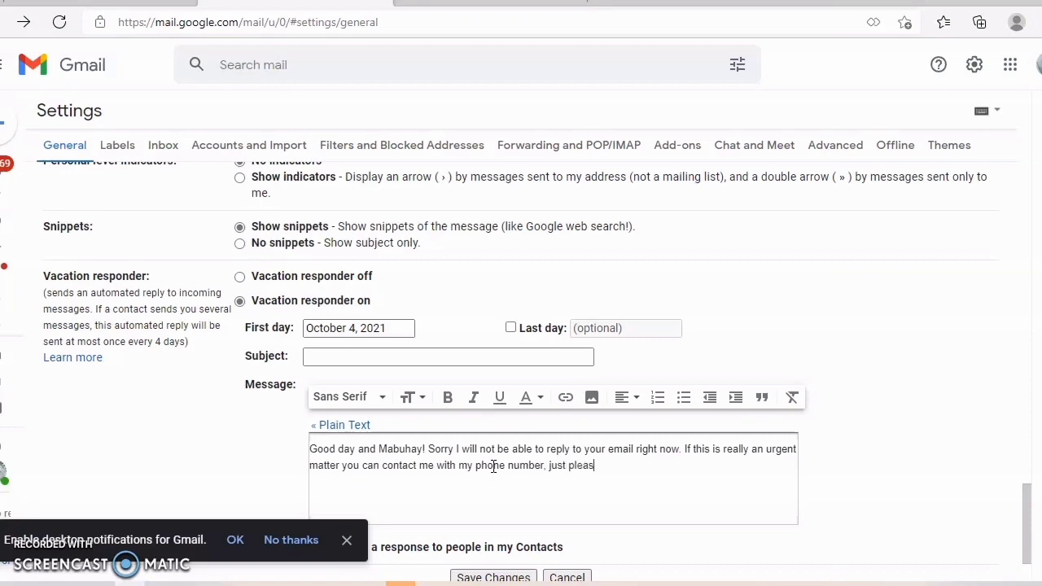
{"action": "type", "text": "e send me a message fir"}
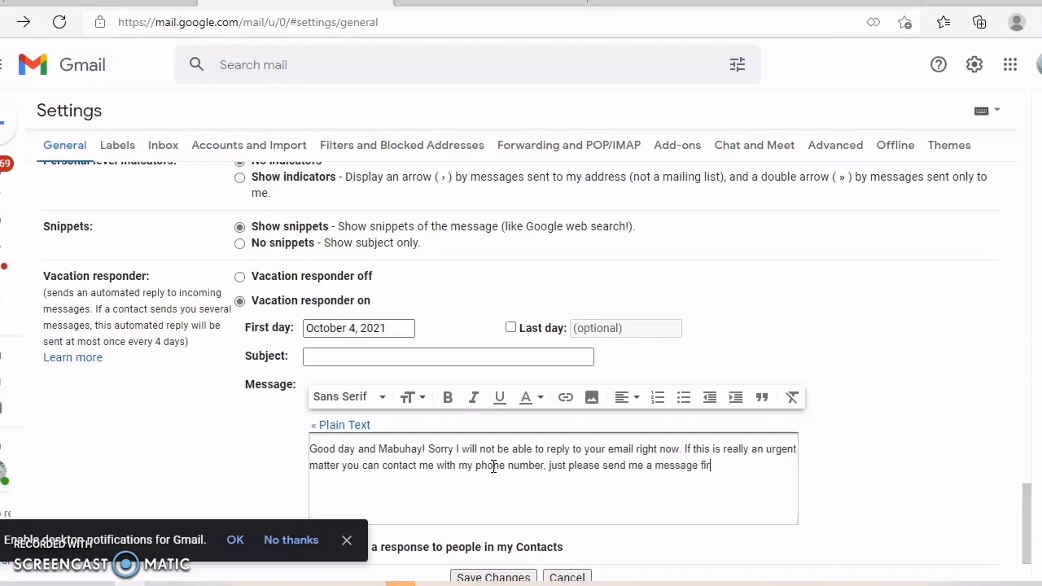
{"action": "type", "text": "st before calling. Thank yo"}
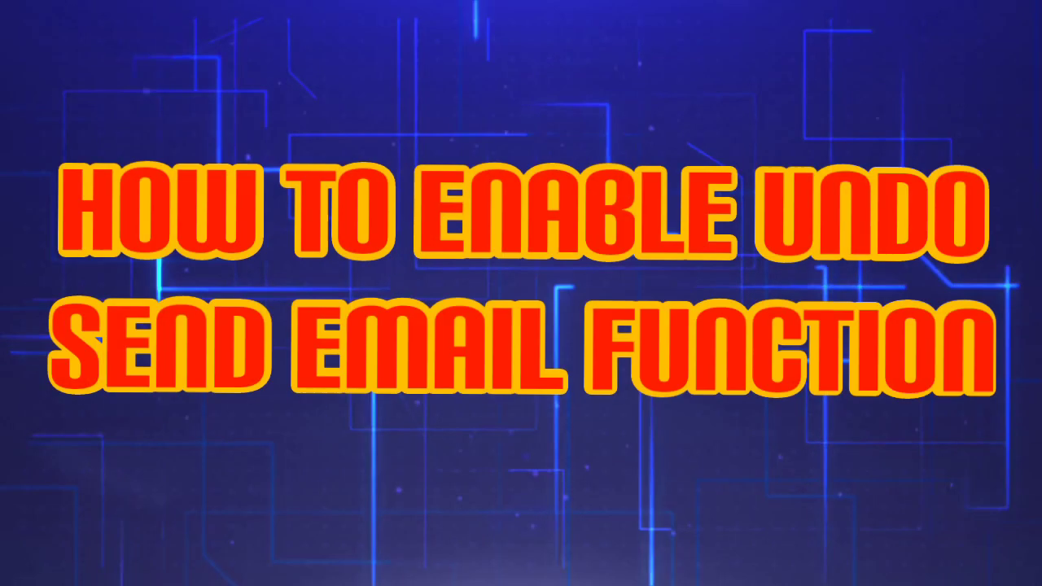
Set the Undo Send cancellation period to 30 seconds in the general Gmail settings.
{"action": "left_click", "coordinate": [975, 65]}
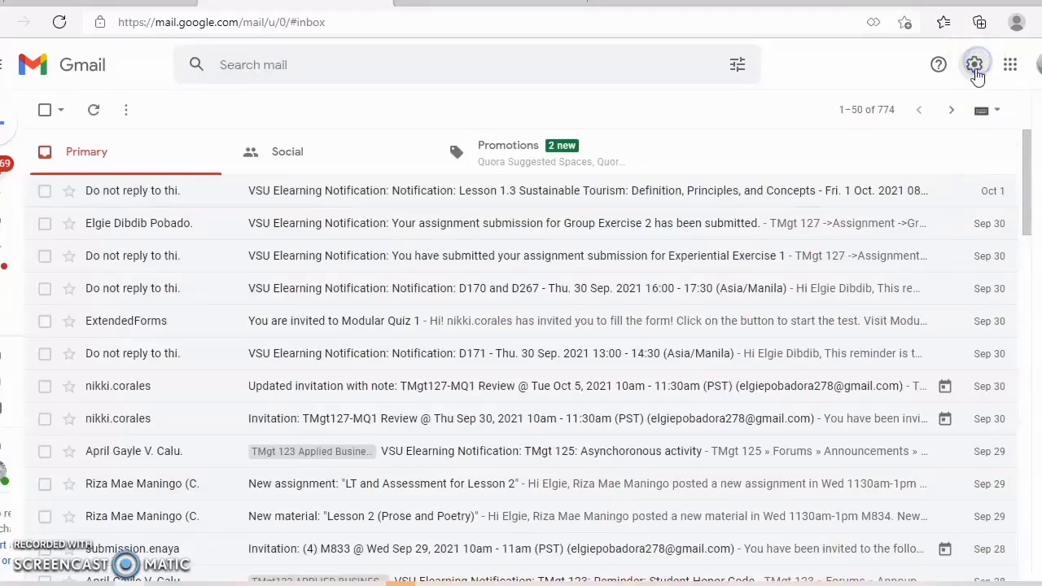
{"action": "left_click", "coordinate": [932, 154]}
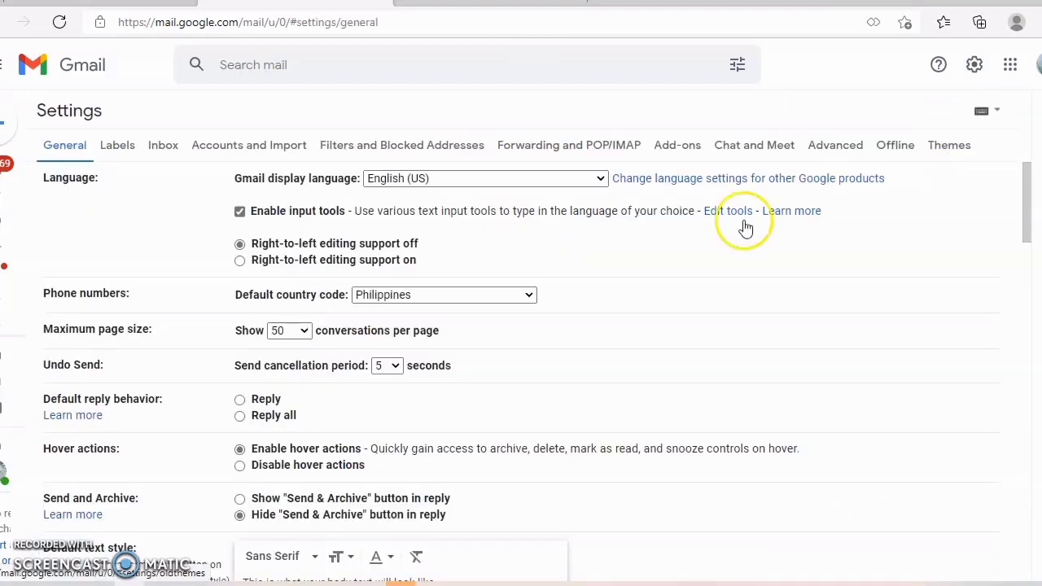
{"action": "left_click", "coordinate": [398, 367]}
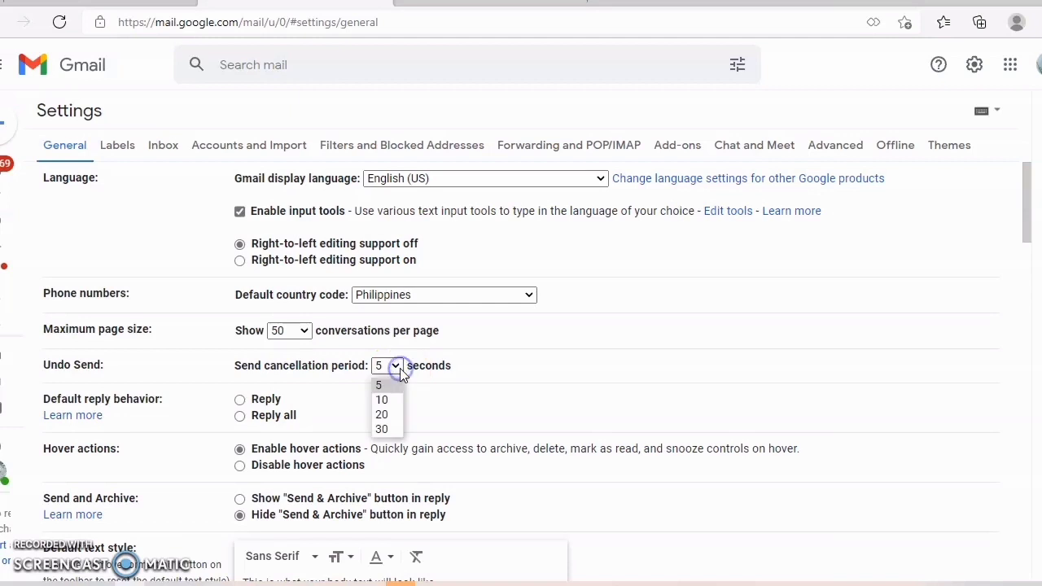
{"action": "left_click", "coordinate": [382, 430]}
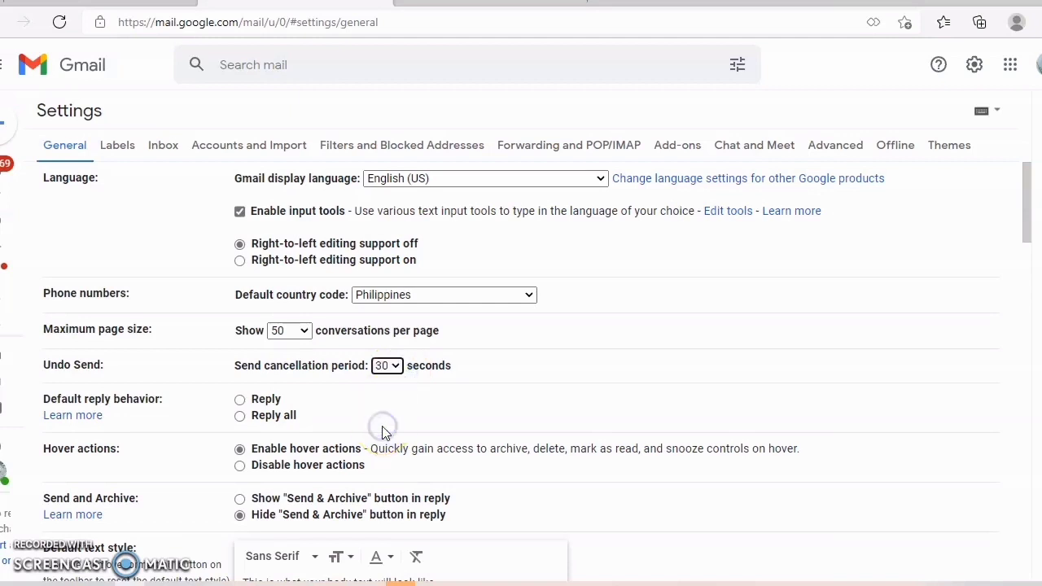